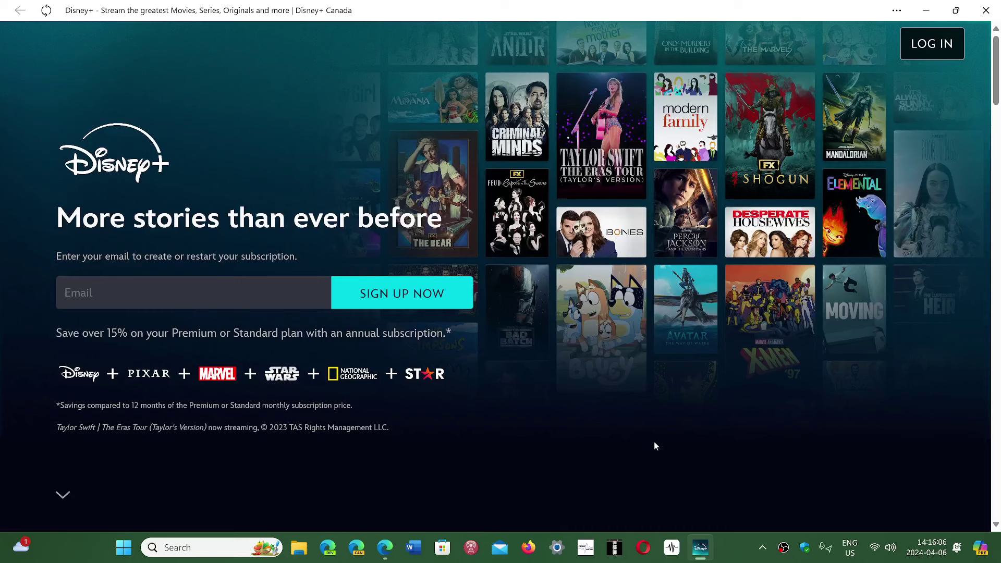
Close the Disney+ Canada sign-up window to reveal the Windows desktop wallpaper.
click(986, 10)
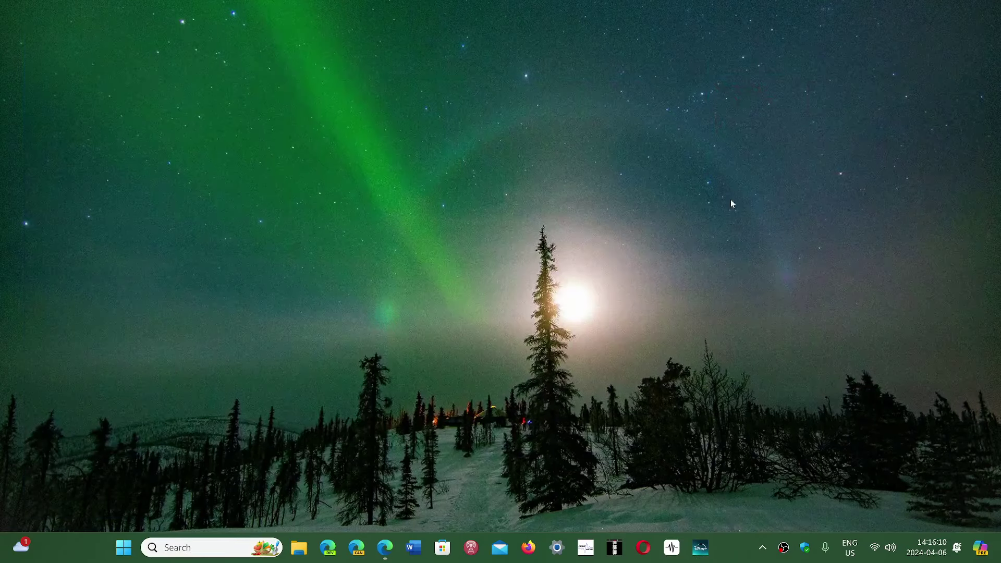